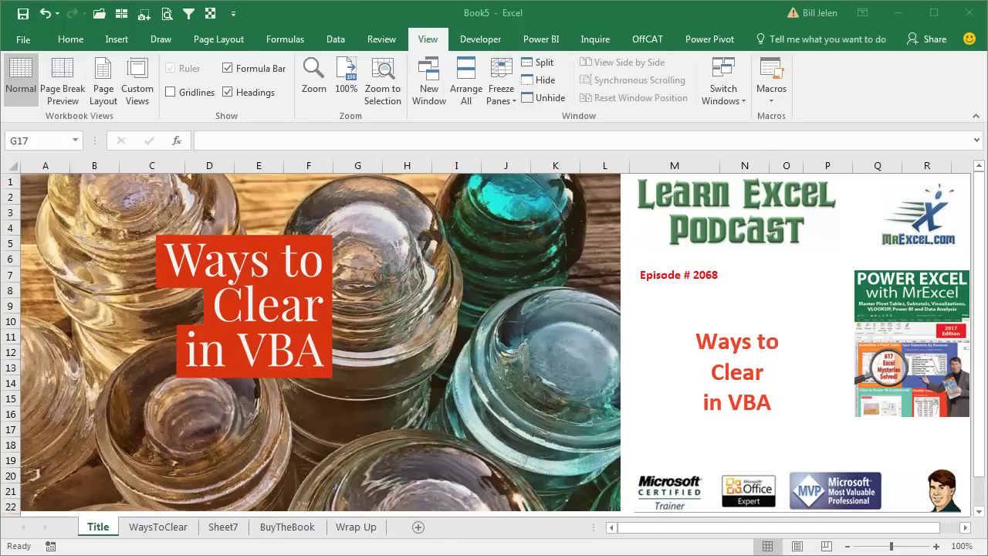
Go to the WaysToClear sheet with the comparison table of clear methods.
left_click(179, 531)
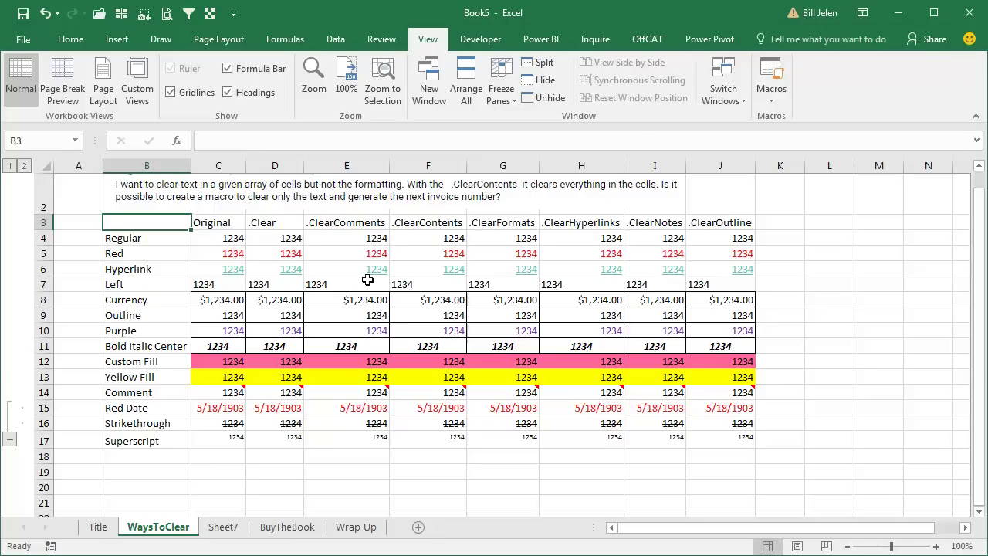
Step through WaysToClear's .Clear on column D, .ClearComments on E and .ClearContents on F.
key("alt+F11")
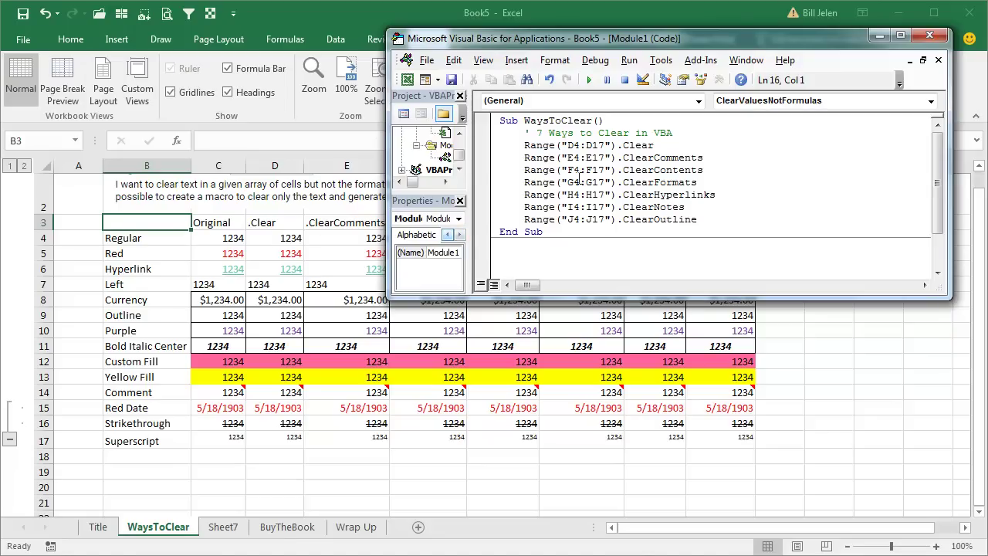
left_click(574, 121)
key("F8")
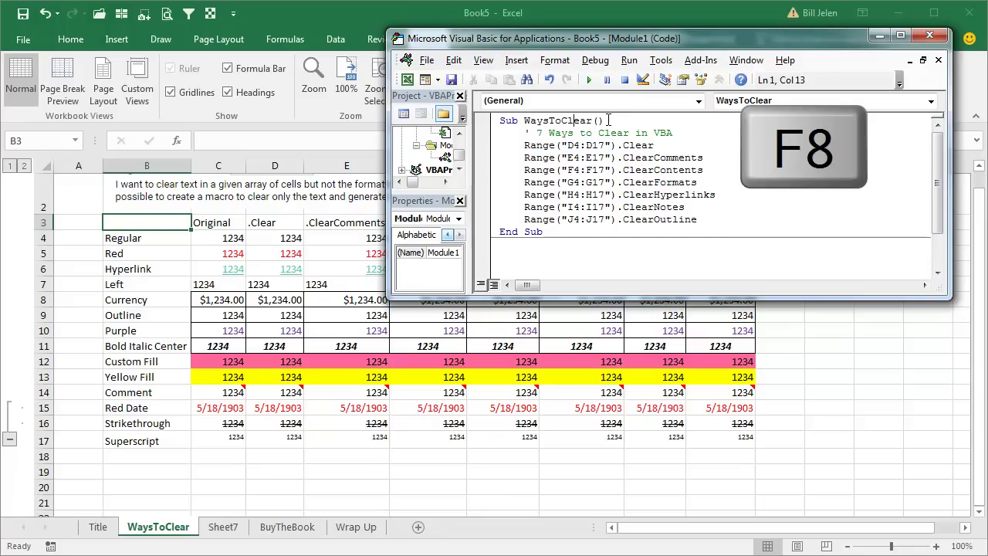
key("F8")
key("F8")
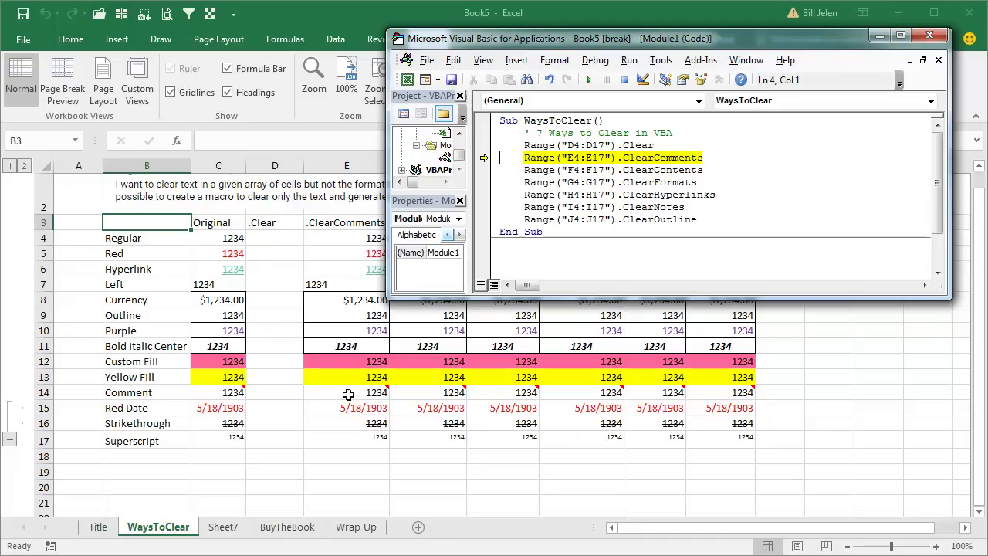
key("F8")
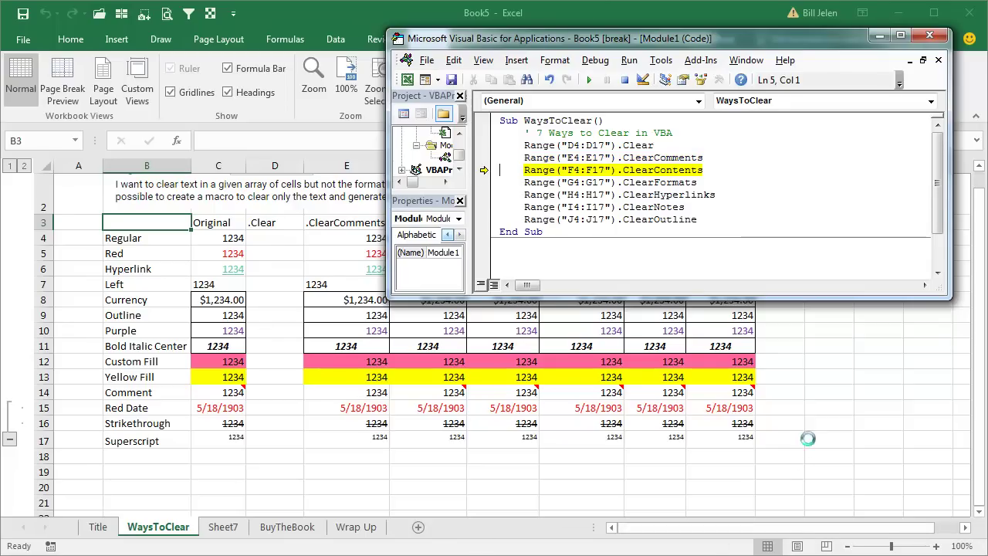
key("F8")
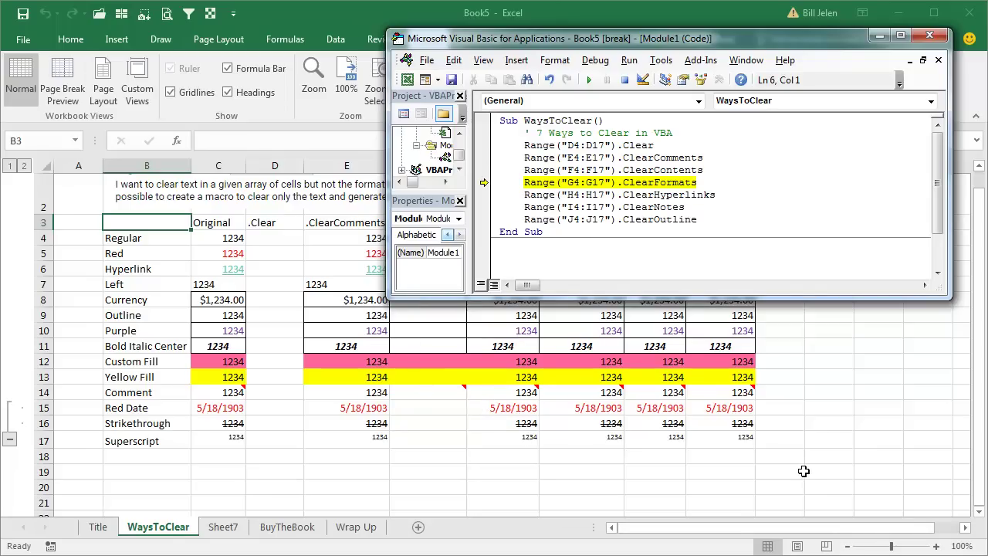
Step through .ClearFormats on G, .ClearHyperlinks on H and .ClearOutline, finishing the macro.
key("F8")
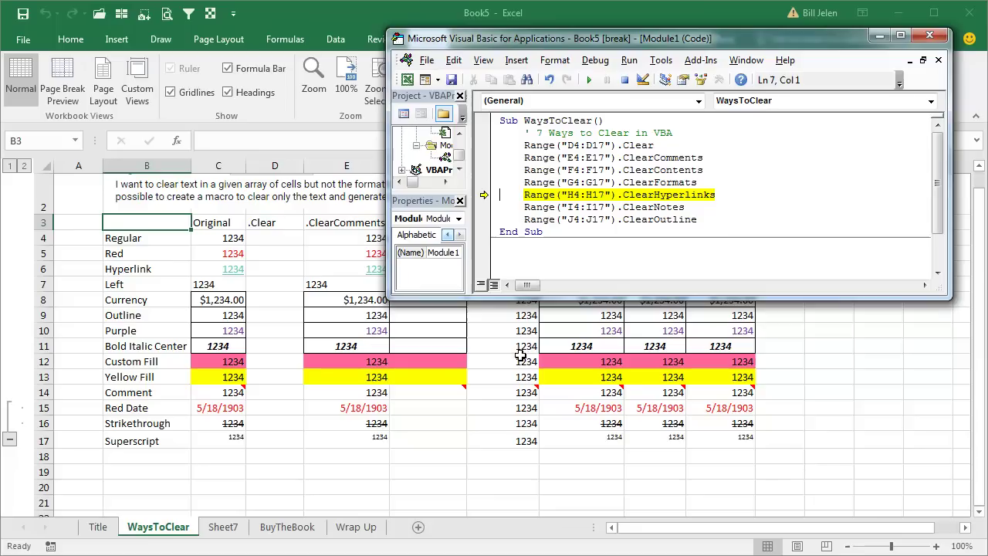
key("F8")
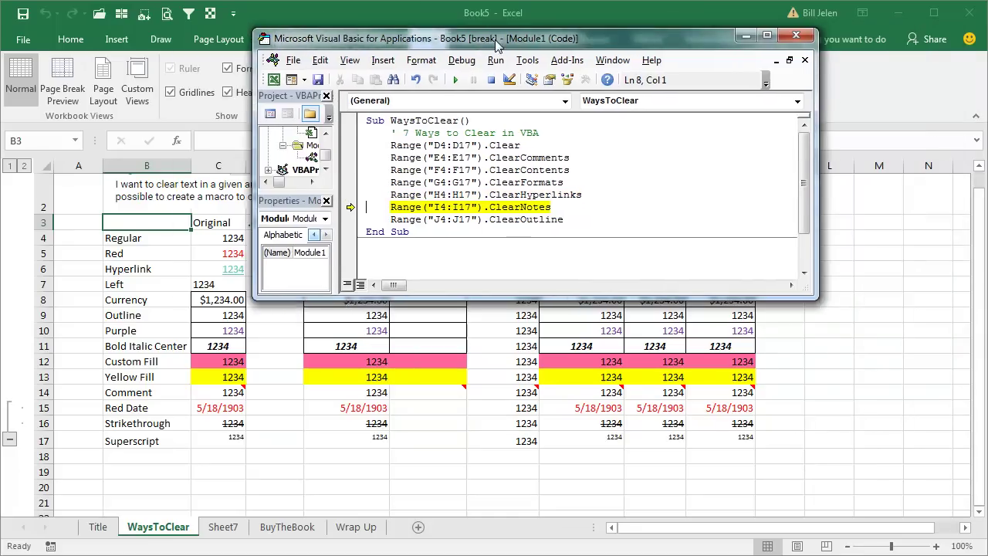
left_click_drag(633, 38, 196, 51)
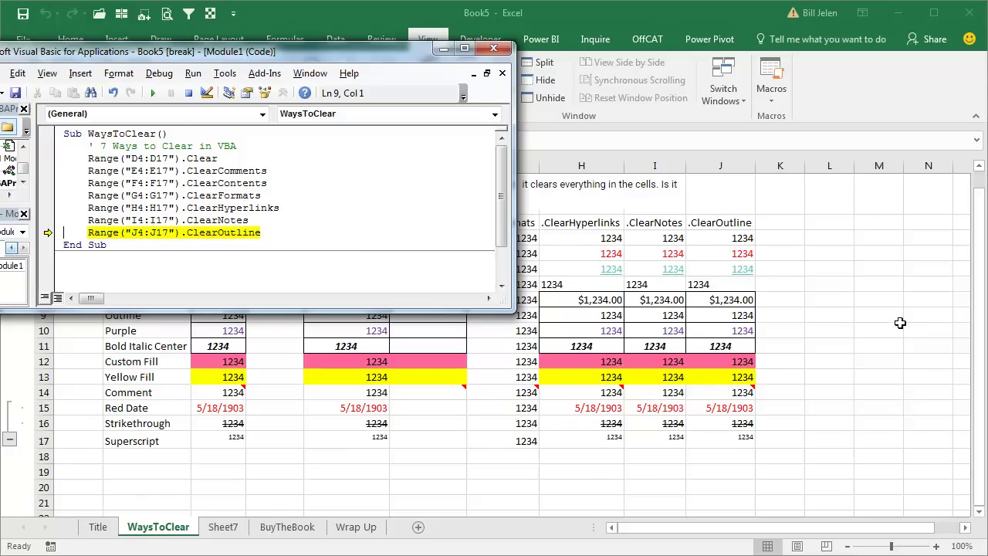
key("F8")
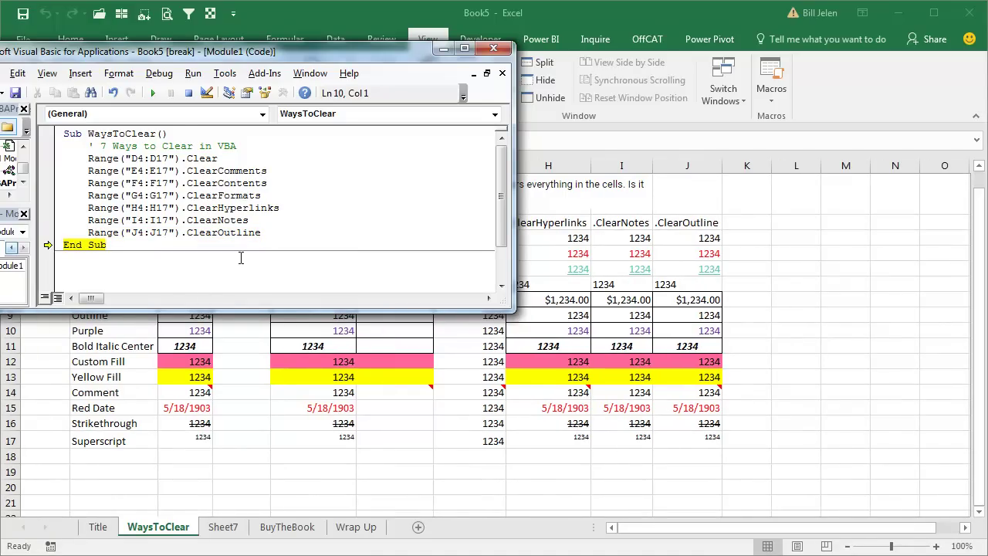
key("F8")
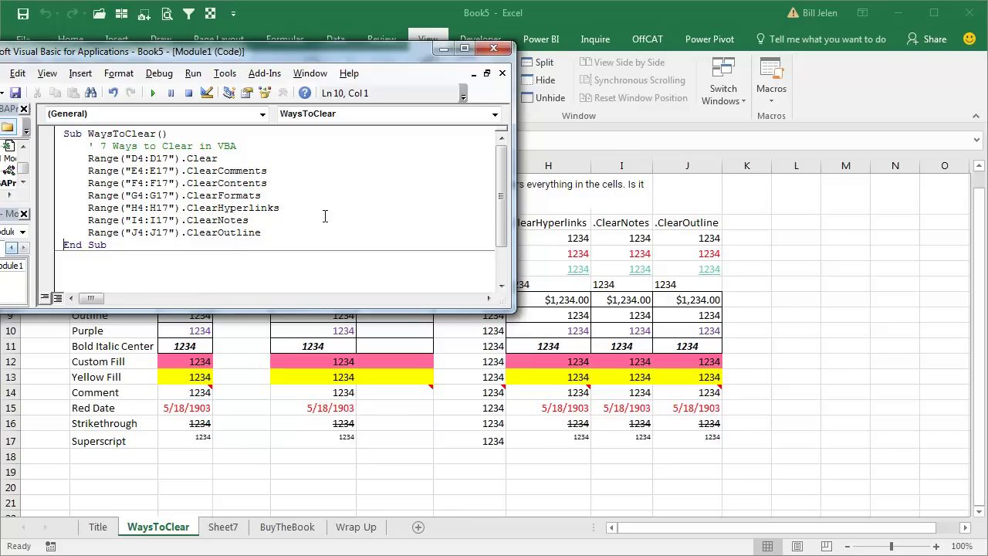
Fill F4:F17 with 1234 to show the formatting survived, then select F3.
left_click(443, 49)
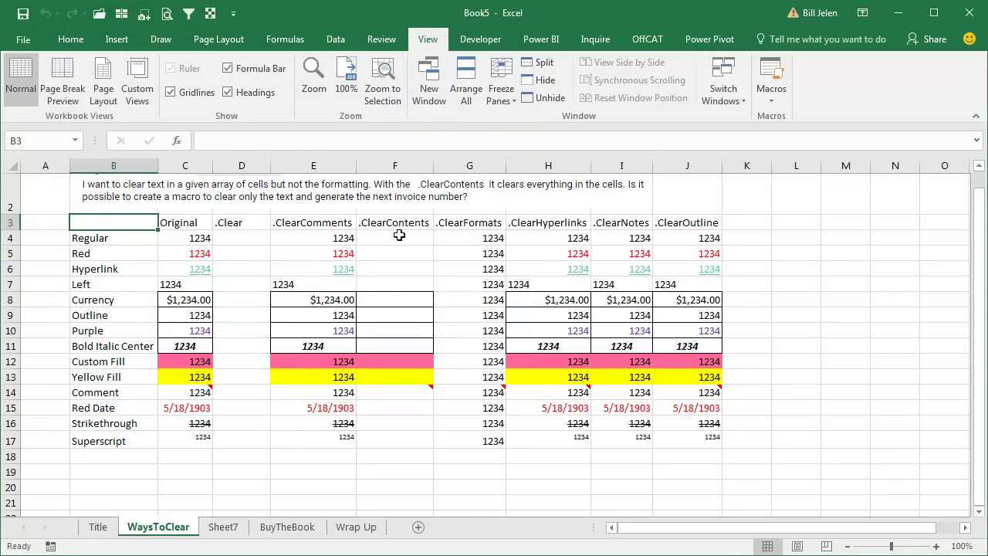
left_click_drag(395, 225, 387, 440)
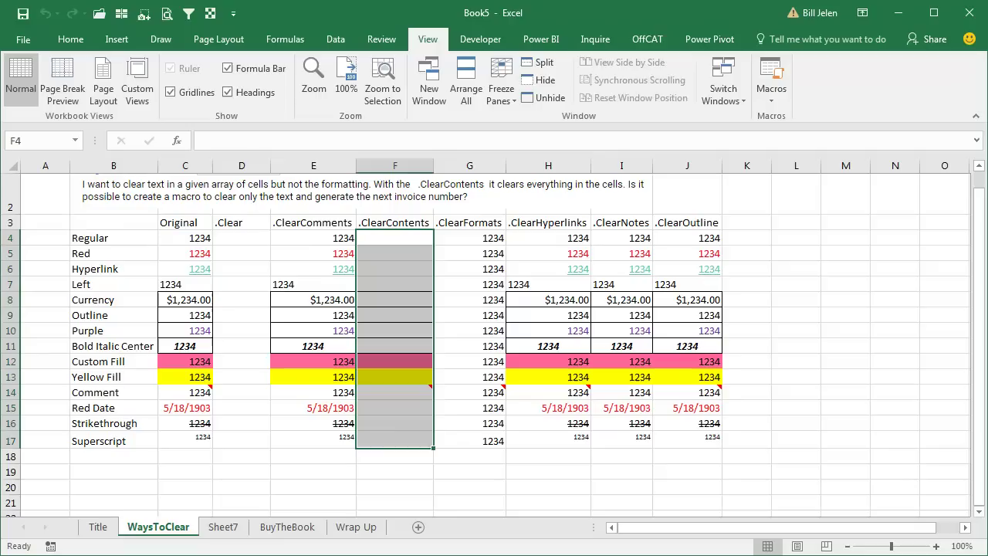
type("1234")
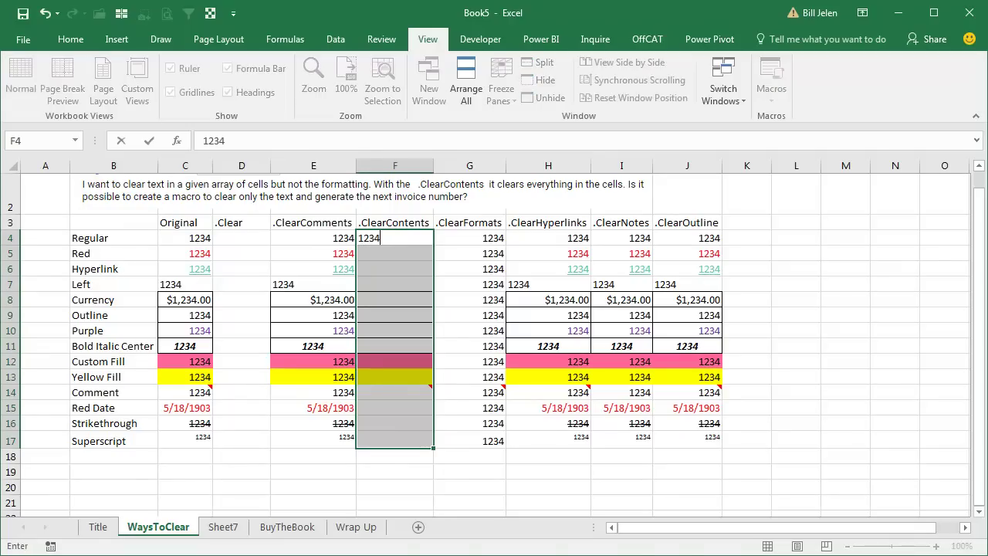
key("ctrl+Return")
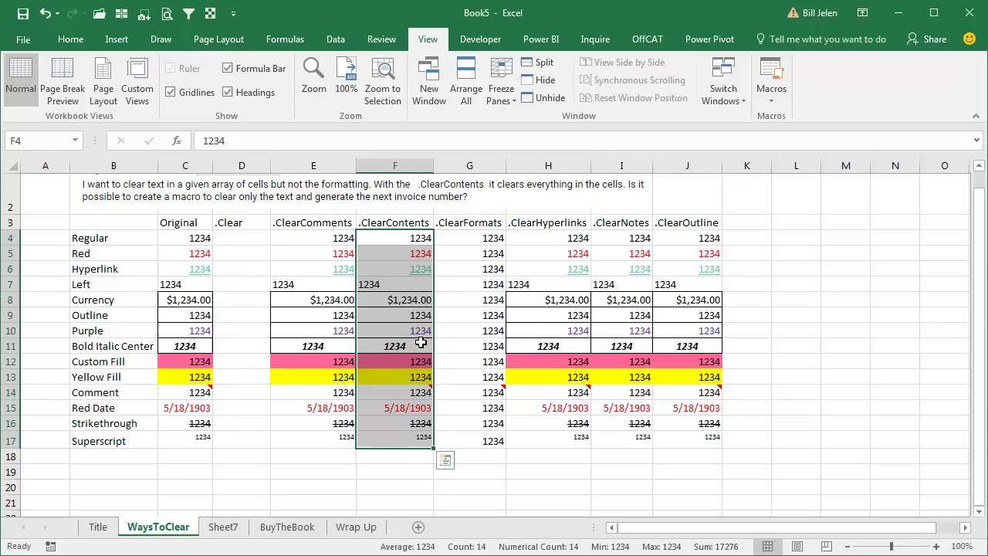
left_click(407, 222)
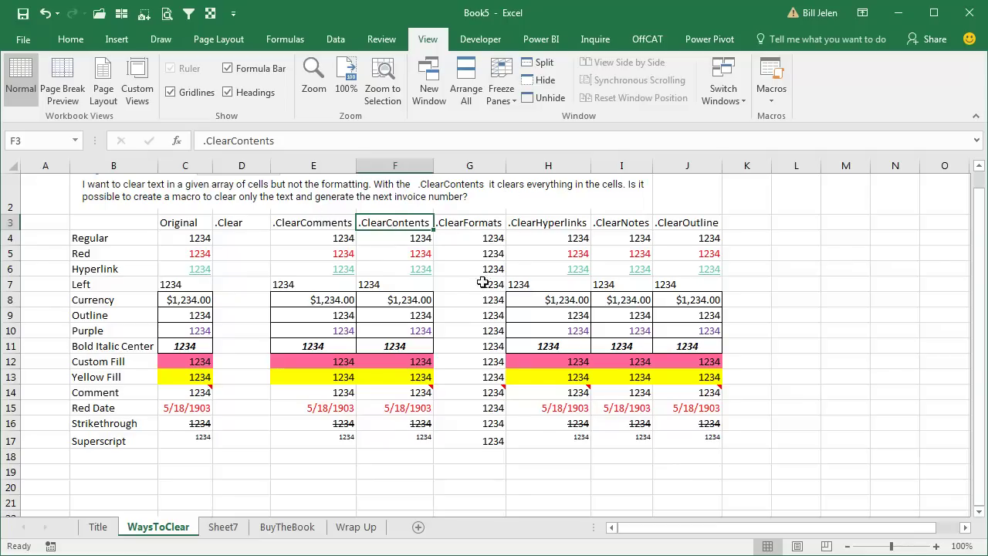
On Sheet7, toggle formula view on and off to spot the VLOOKUP formulas.
left_click(230, 528)
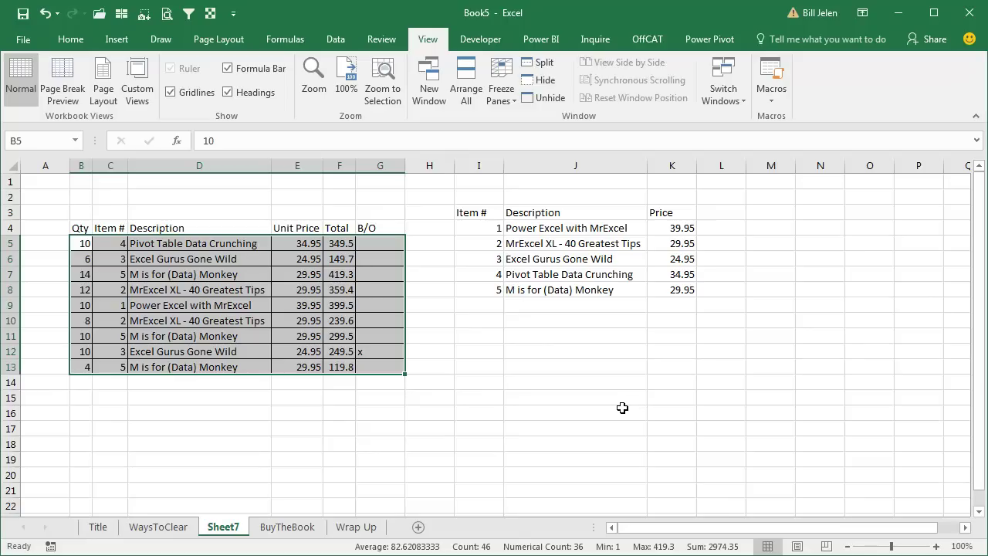
key("ctrl+grave")
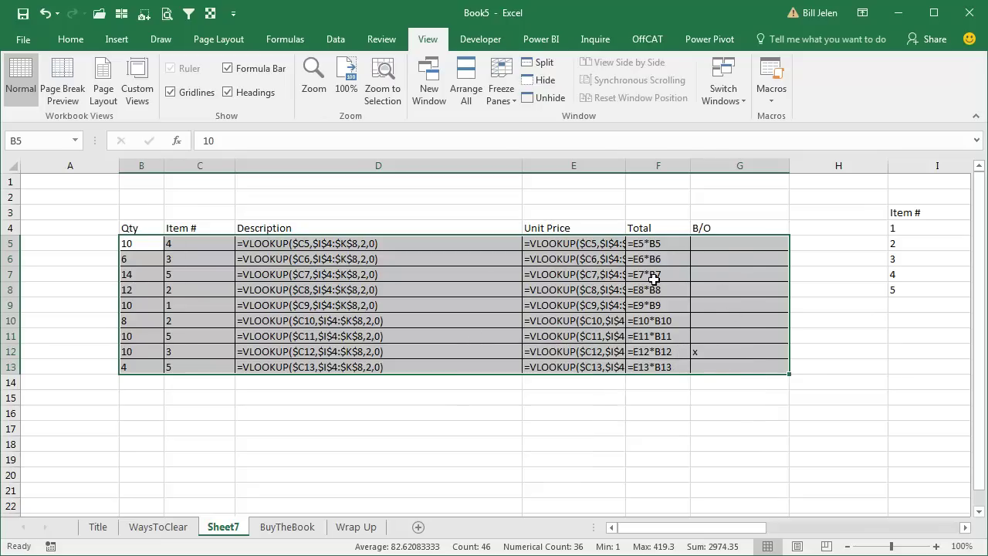
key("ctrl+grave")
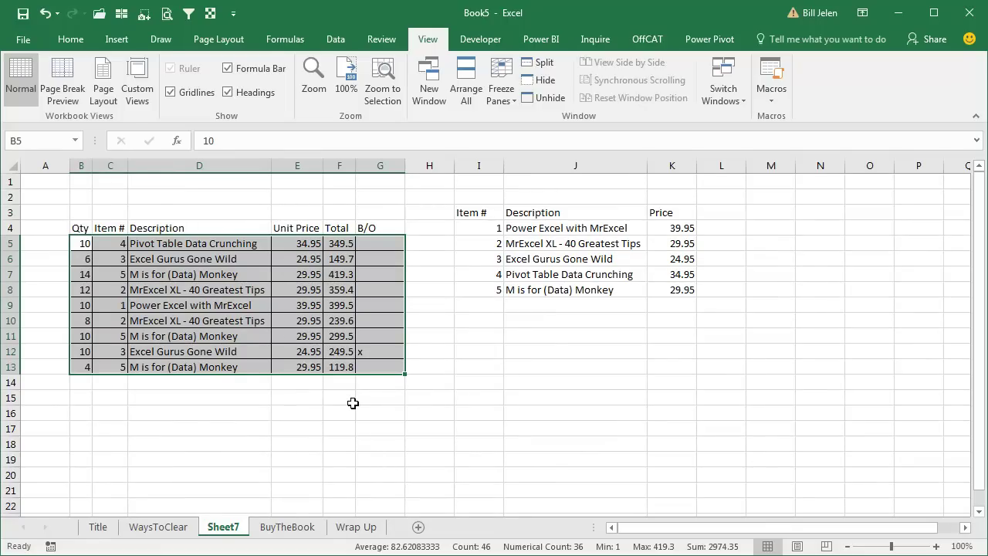
Run ClearValuesNotFormulas to empty Sheet7's typed entries, then return to WaysToClear.
key("alt+F11")
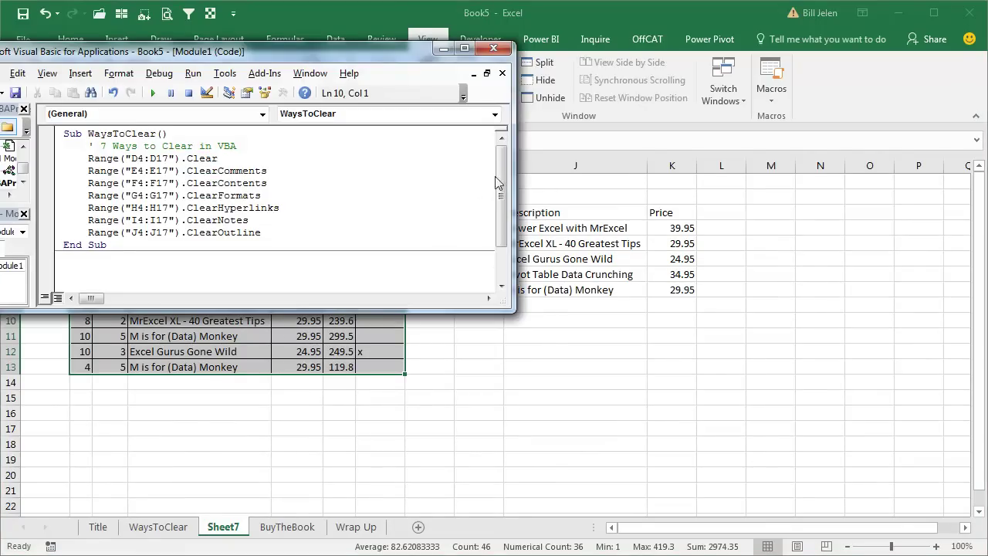
left_click_drag(500, 183, 498, 224)
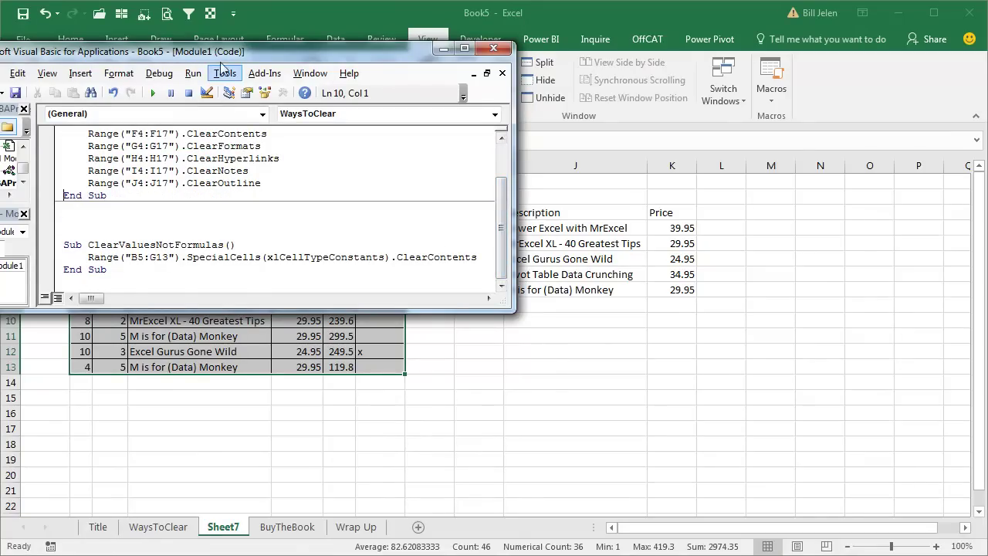
mouse_move(223, 56)
left_mouse_down()
mouse_move(629, 91)
mouse_move(681, 86)
left_mouse_up()
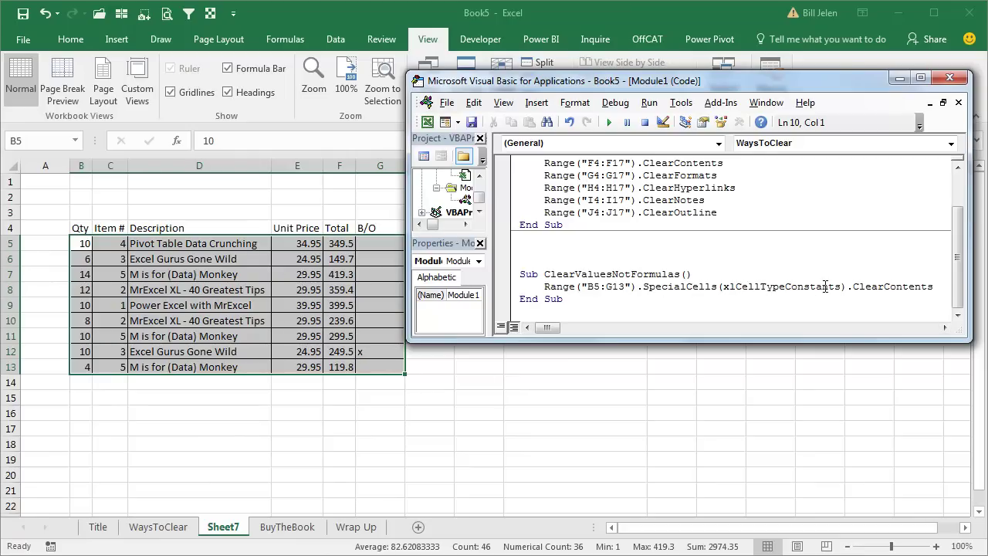
left_click(667, 272)
left_click(610, 123)
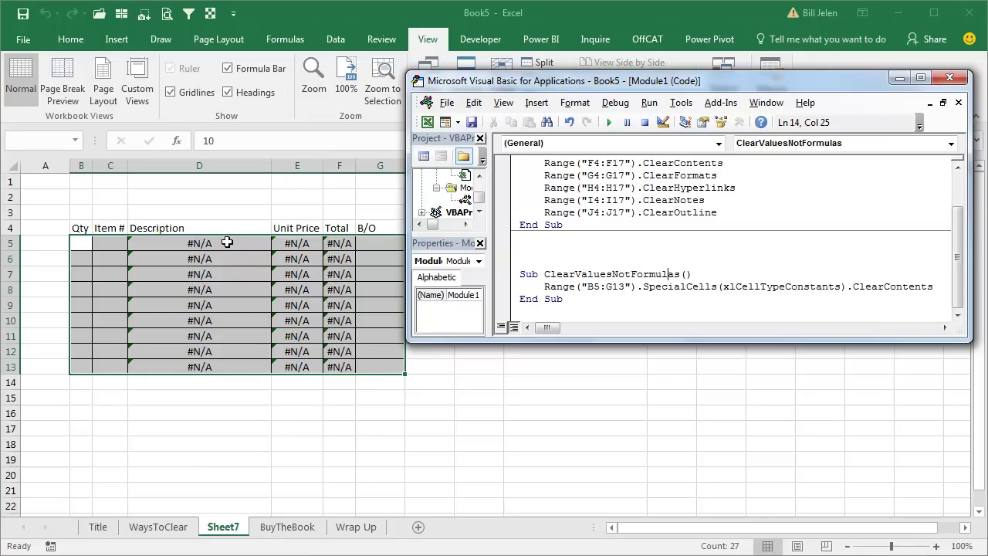
left_click(167, 527)
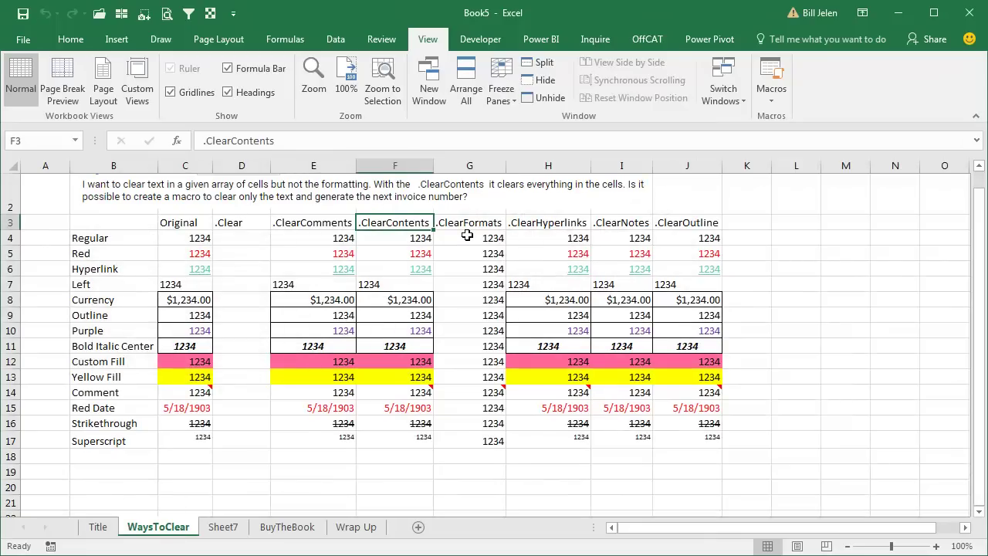
Go to the BuyTheBook sheet showing the Power Excel with MrExcel cover.
left_click(301, 531)
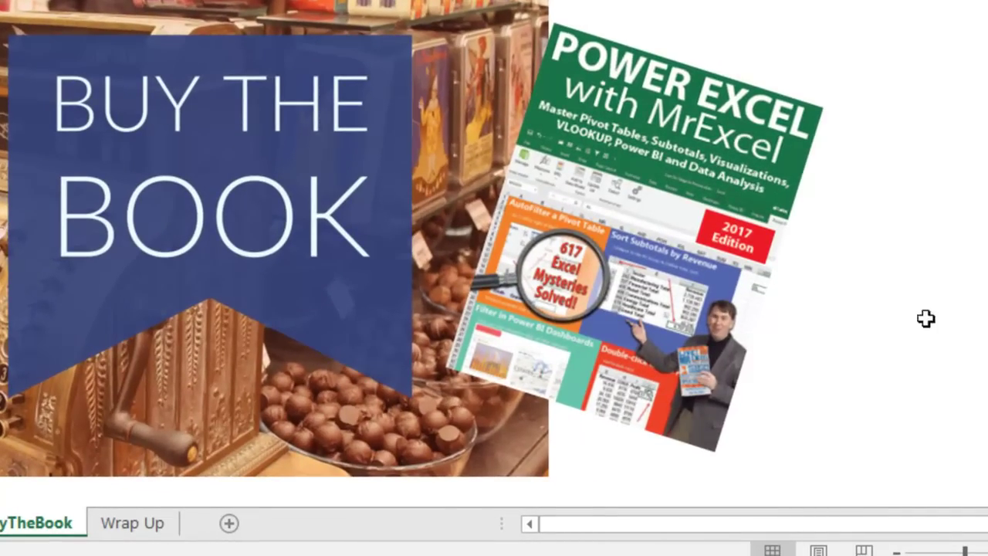
Go to the Wrap Up sheet summarizing the seven clear methods and SpecialCells.
left_click(133, 523)
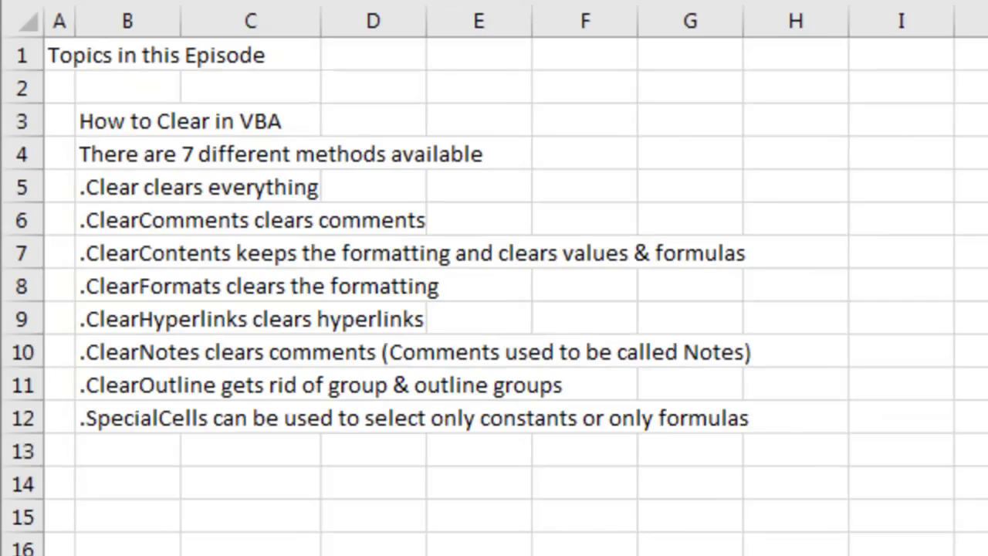